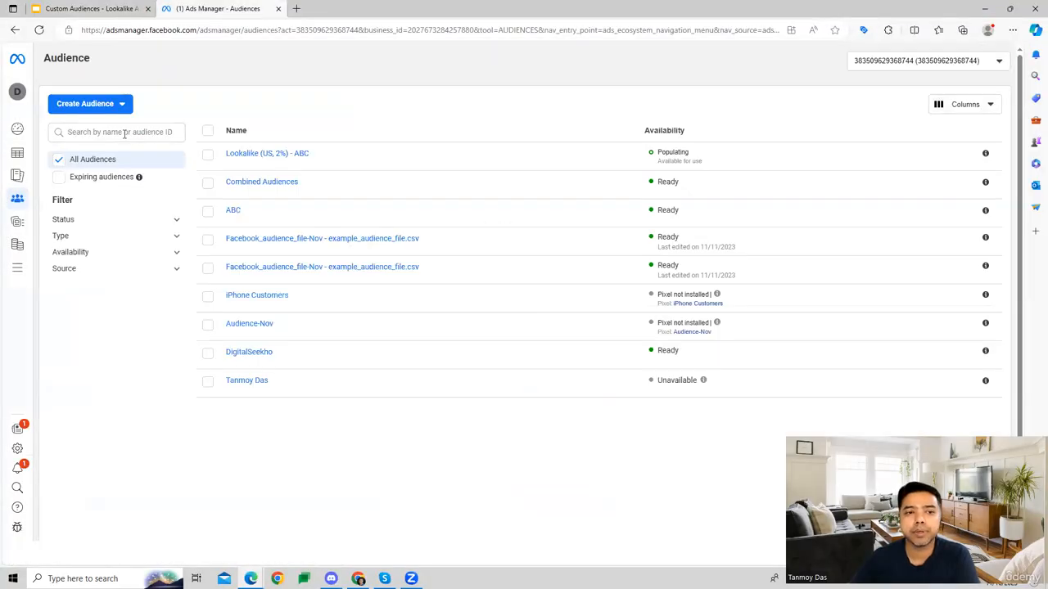
# Start a new lookalike audience and select the value-based Meta pixel source ABC as its lookalike source.
pyautogui.click(122, 107)
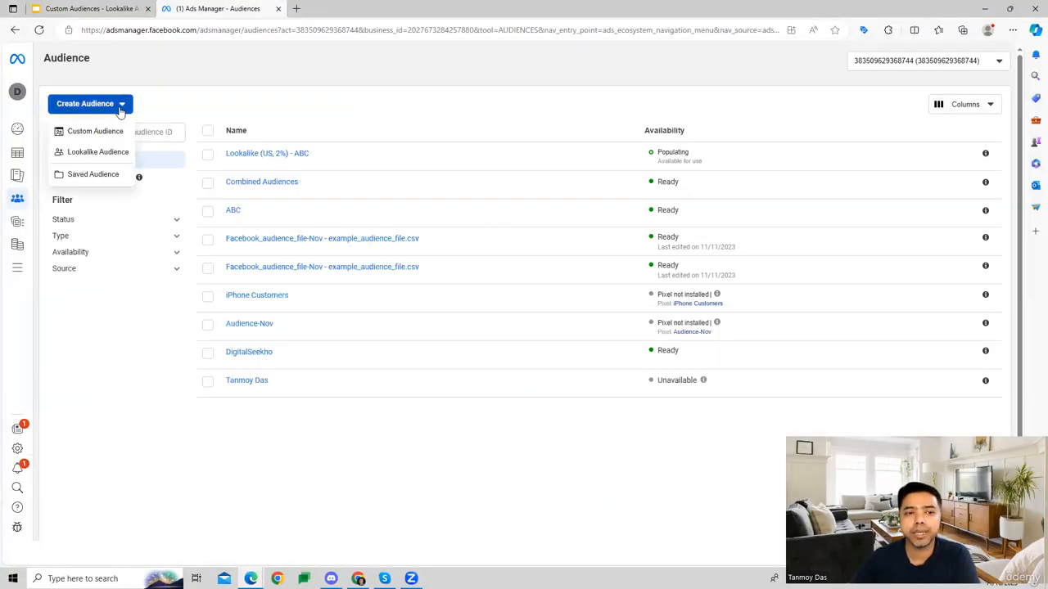
pyautogui.click(105, 155)
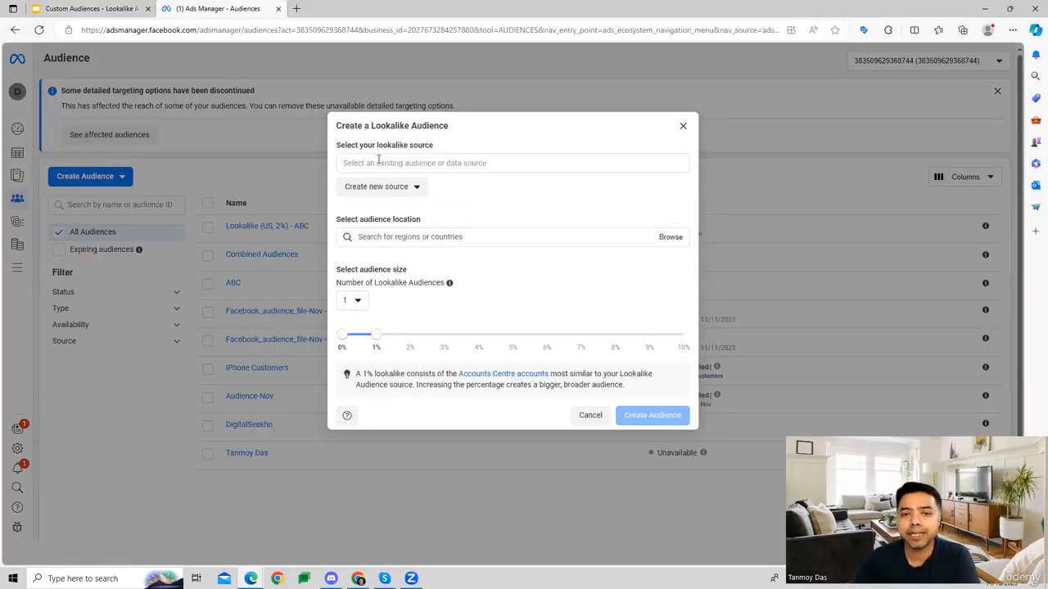
pyautogui.click(378, 160)
pyautogui.moveTo(388, 144); pyautogui.dragTo(434, 146)
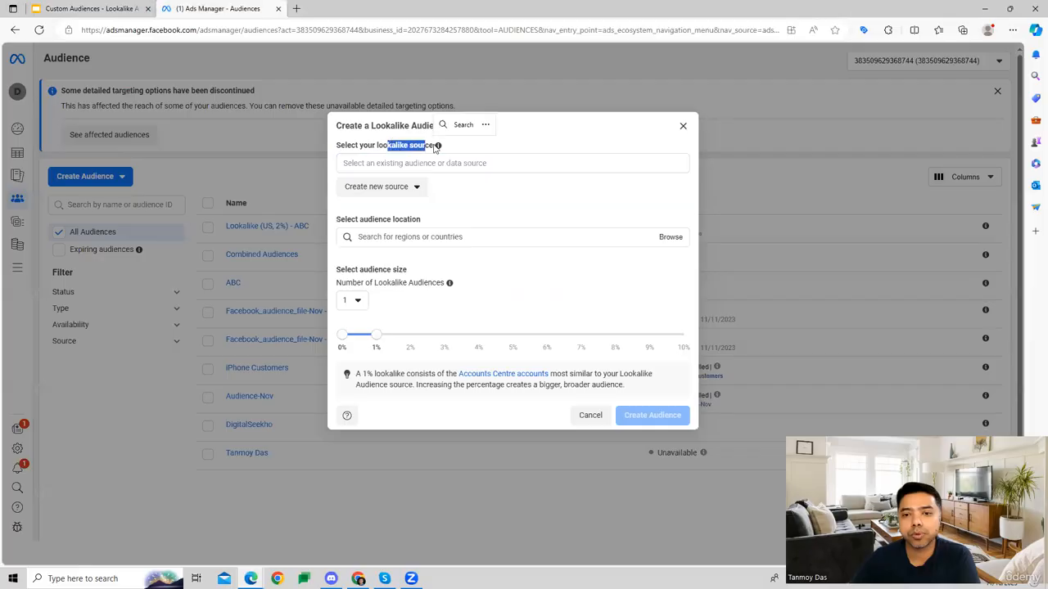
pyautogui.click(480, 148)
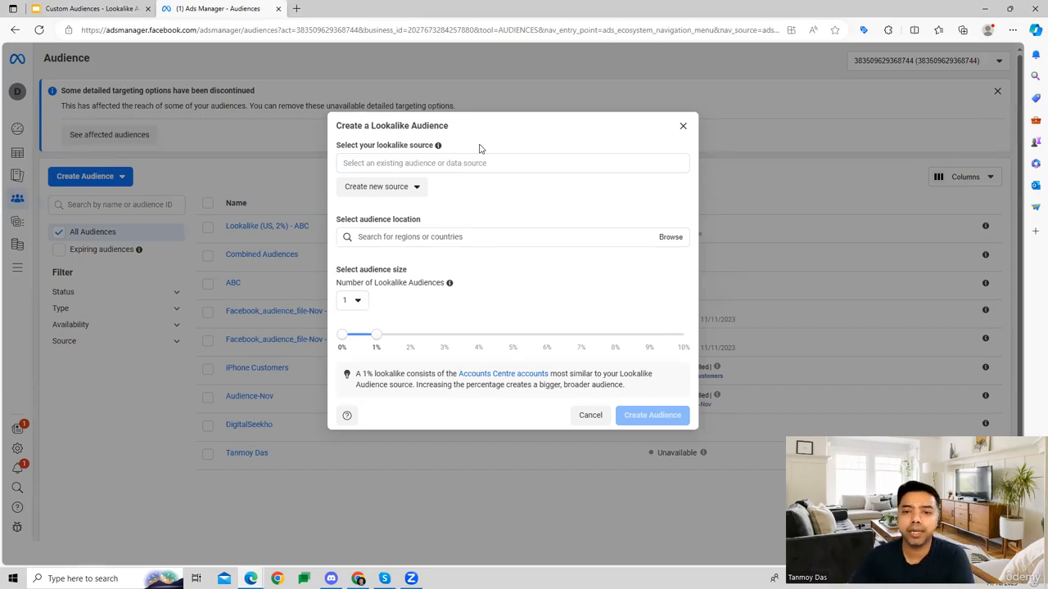
pyautogui.click(392, 190)
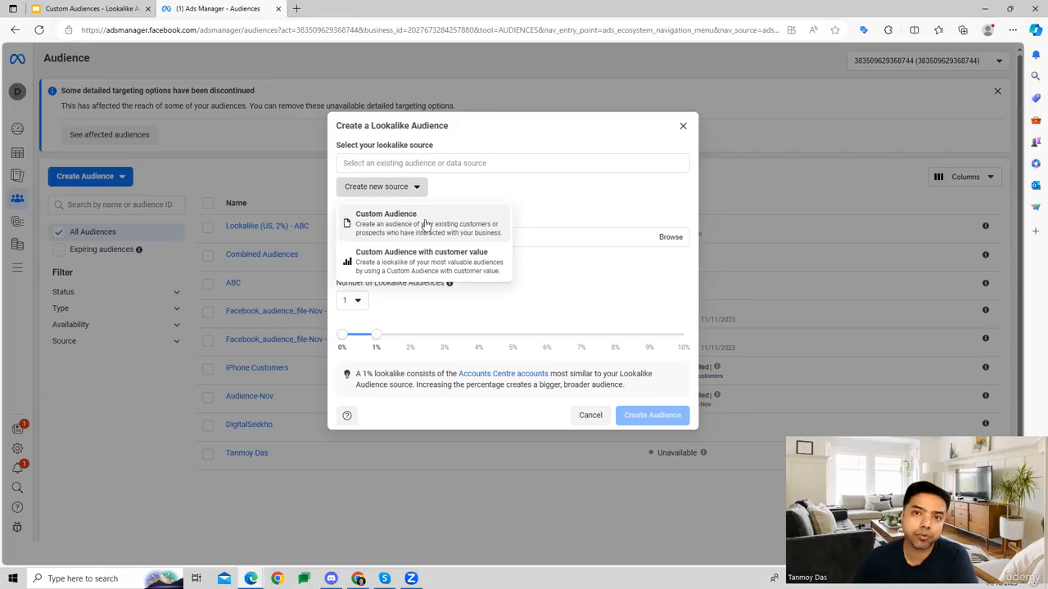
pyautogui.click(555, 199)
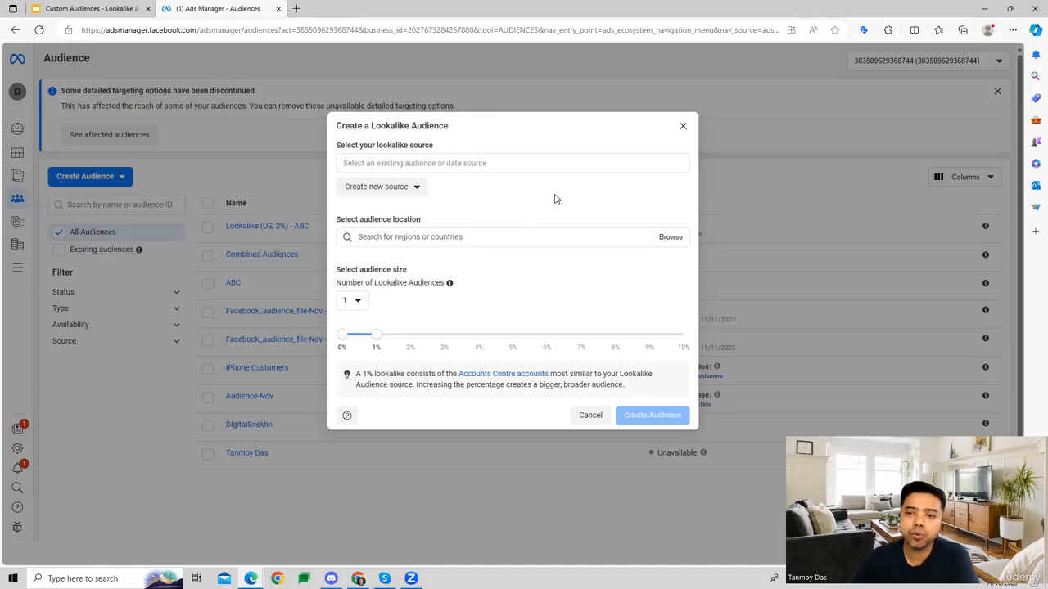
pyautogui.click(425, 165)
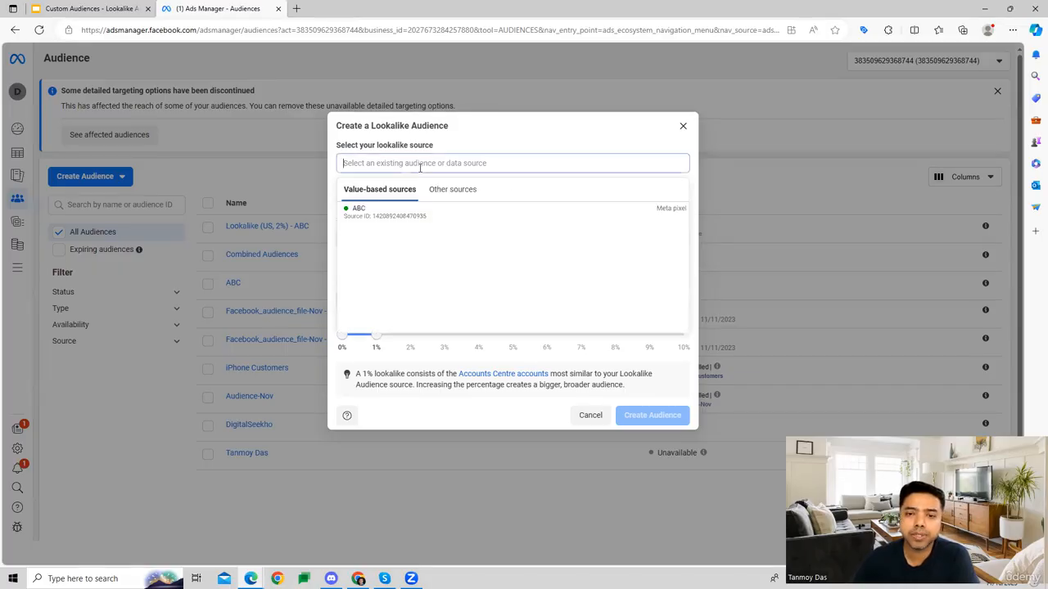
pyautogui.click(387, 207)
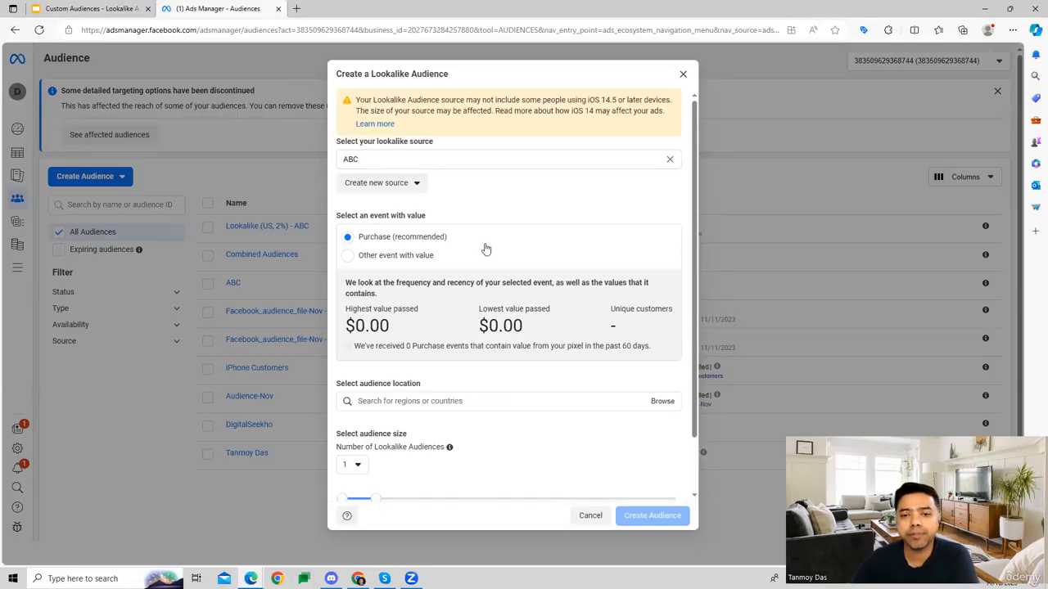
# Use Purchase as the lookalike's event with value and set the audience location to United States.
pyautogui.click(376, 257)
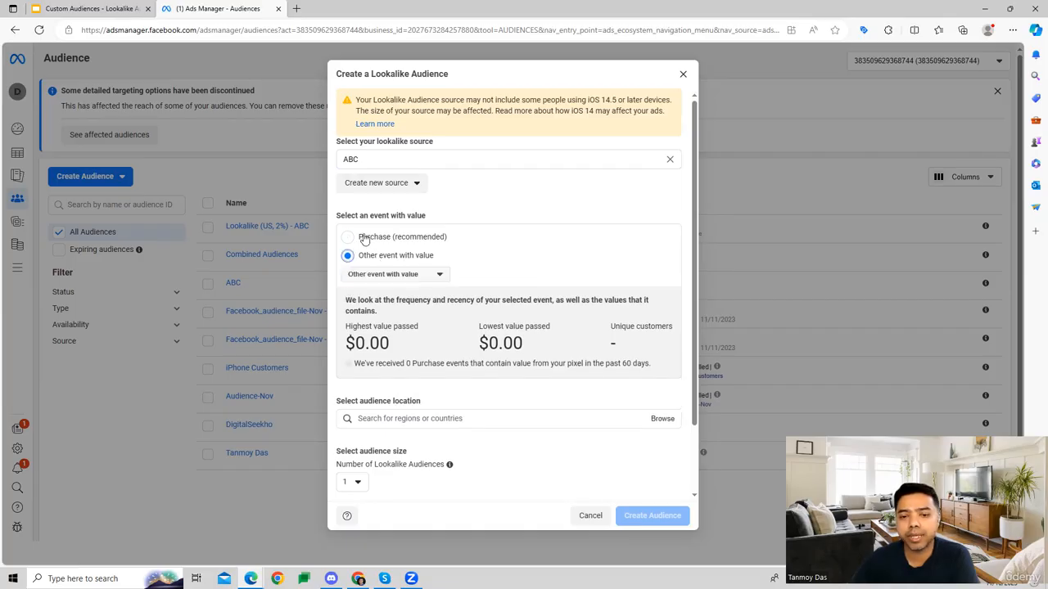
pyautogui.click(376, 237)
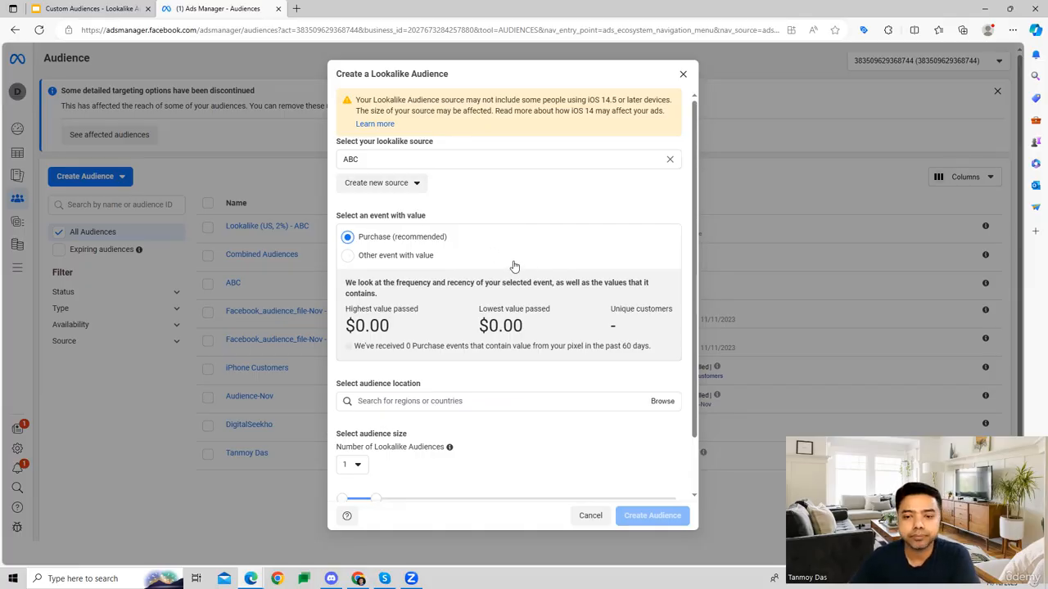
pyautogui.scroll(-2, 514, 266)
pyautogui.click(395, 337)
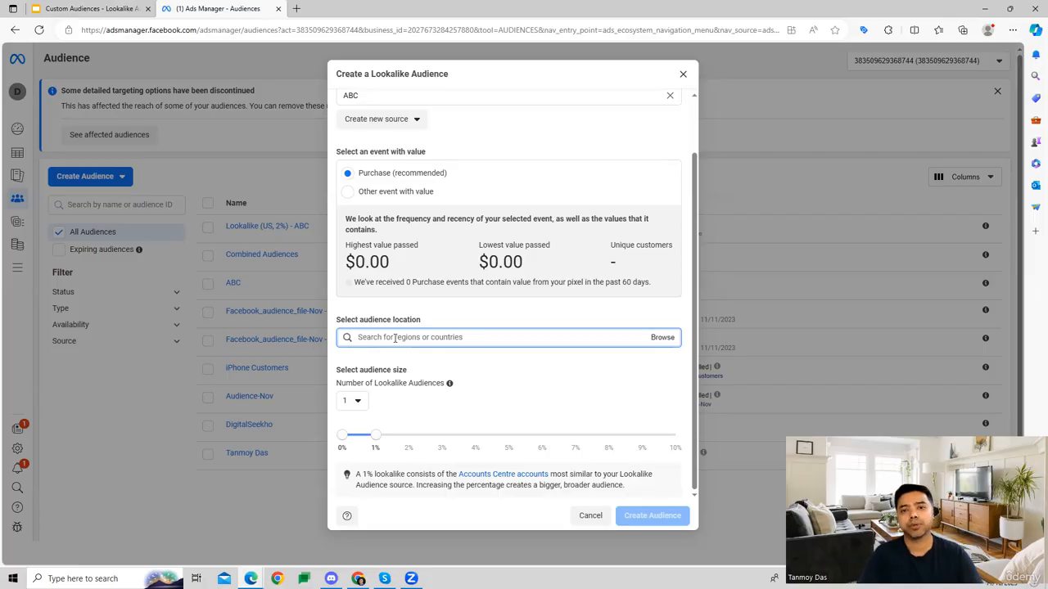
pyautogui.write('unit')
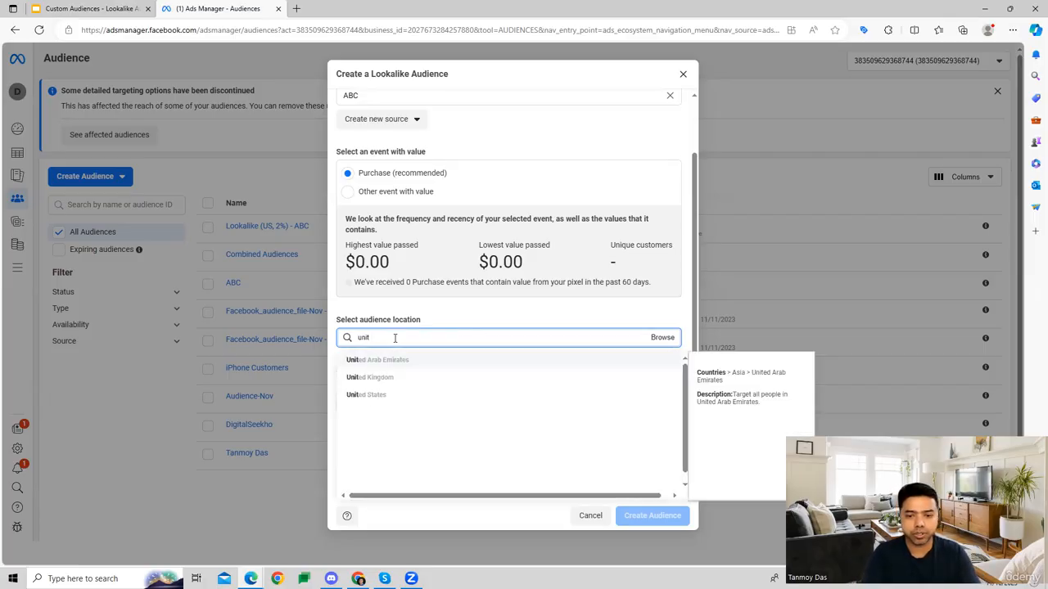
pyautogui.click(379, 396)
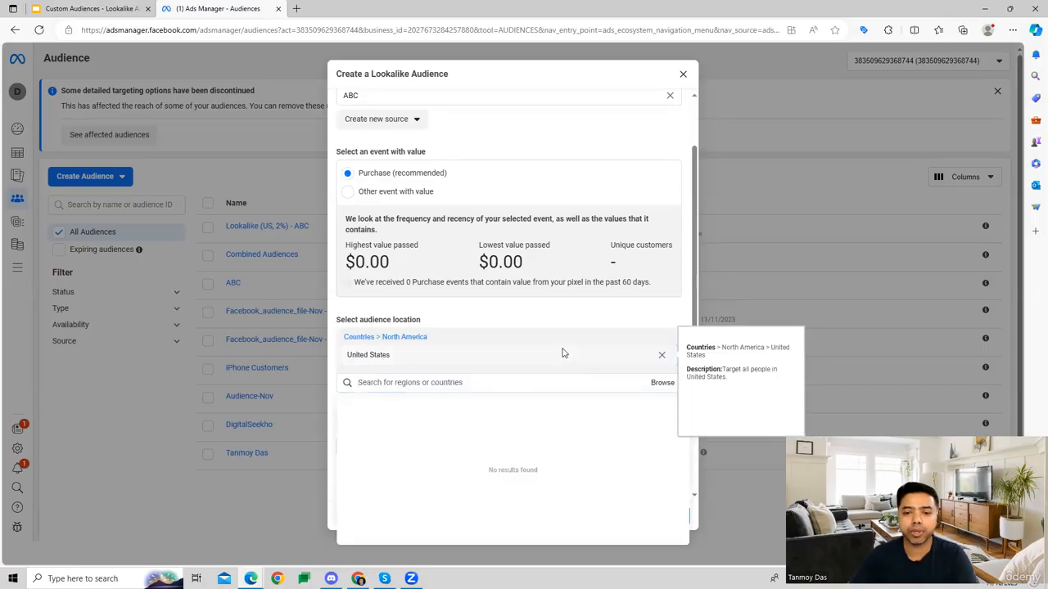
pyautogui.click(681, 314)
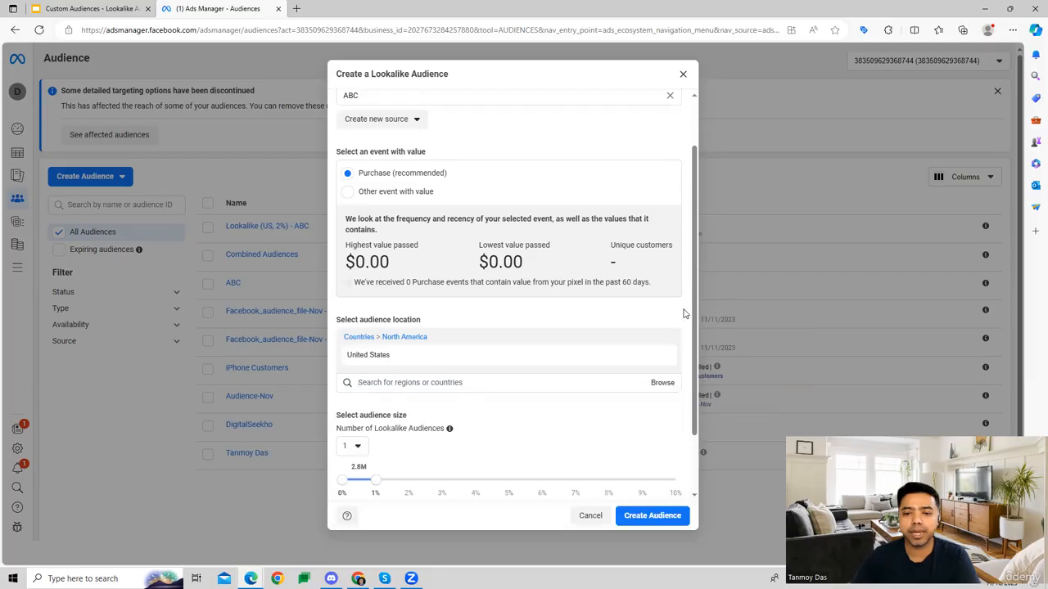
# Try lookalike audience sizes of 4% and 9%, and set the size back to 1%.
pyautogui.scroll(-2, 486, 365)
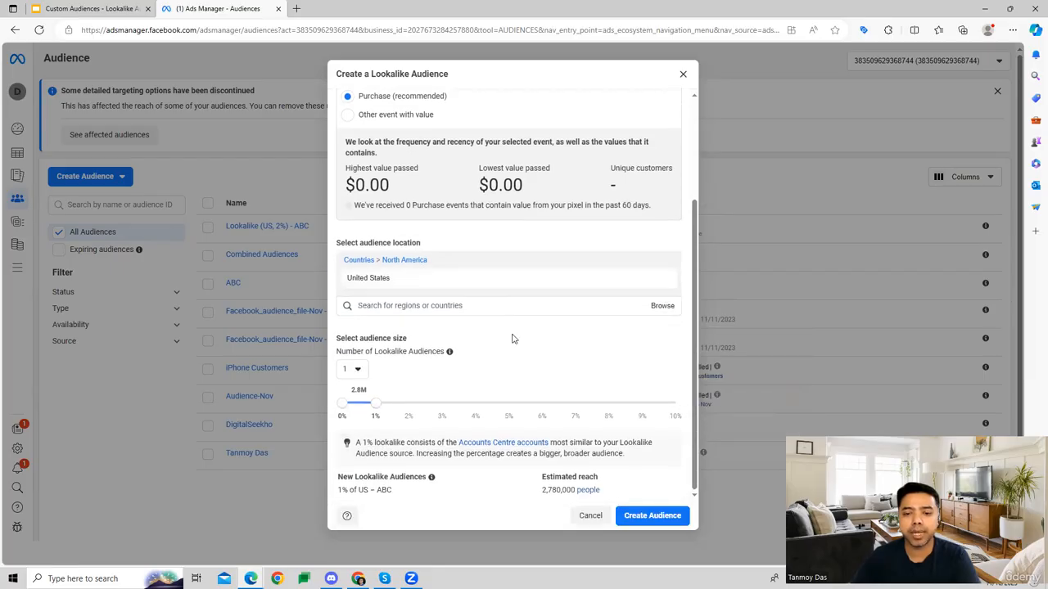
pyautogui.moveTo(338, 337); pyautogui.dragTo(417, 341)
pyautogui.click(542, 331)
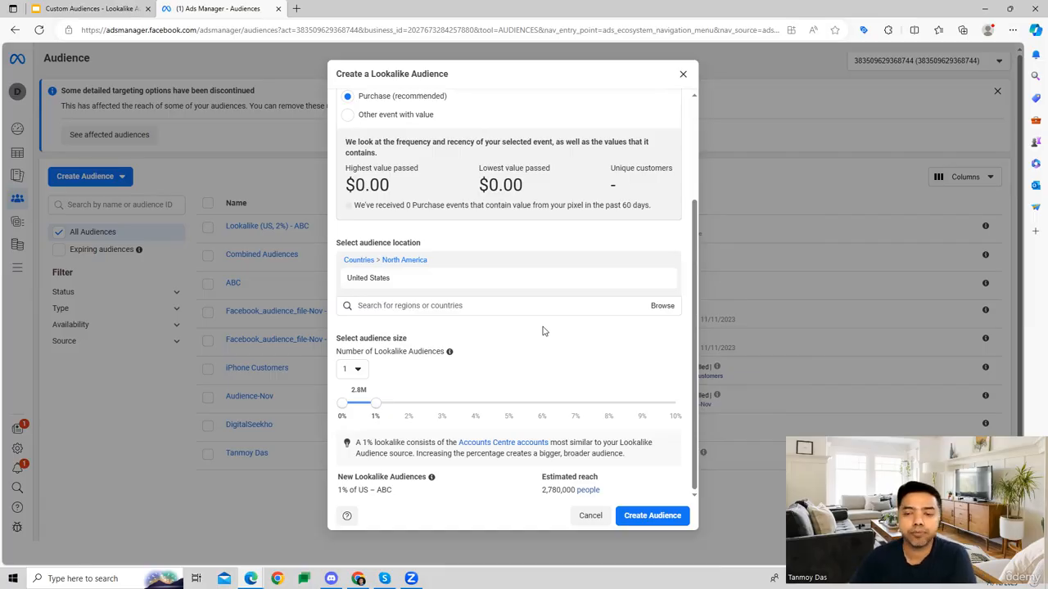
pyautogui.moveTo(426, 410); pyautogui.dragTo(476, 407)
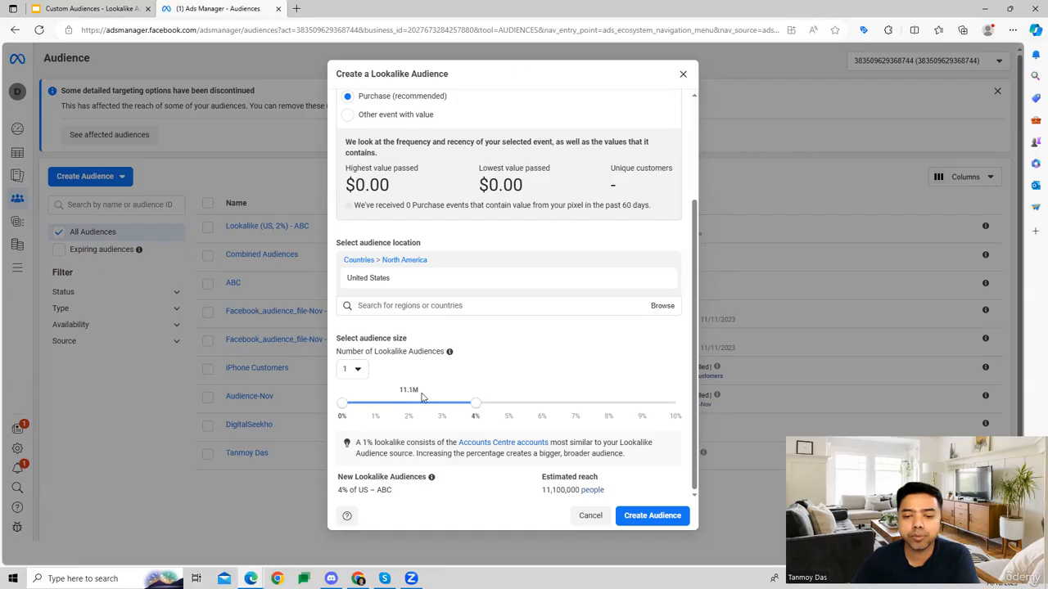
pyautogui.moveTo(398, 395); pyautogui.dragTo(632, 412)
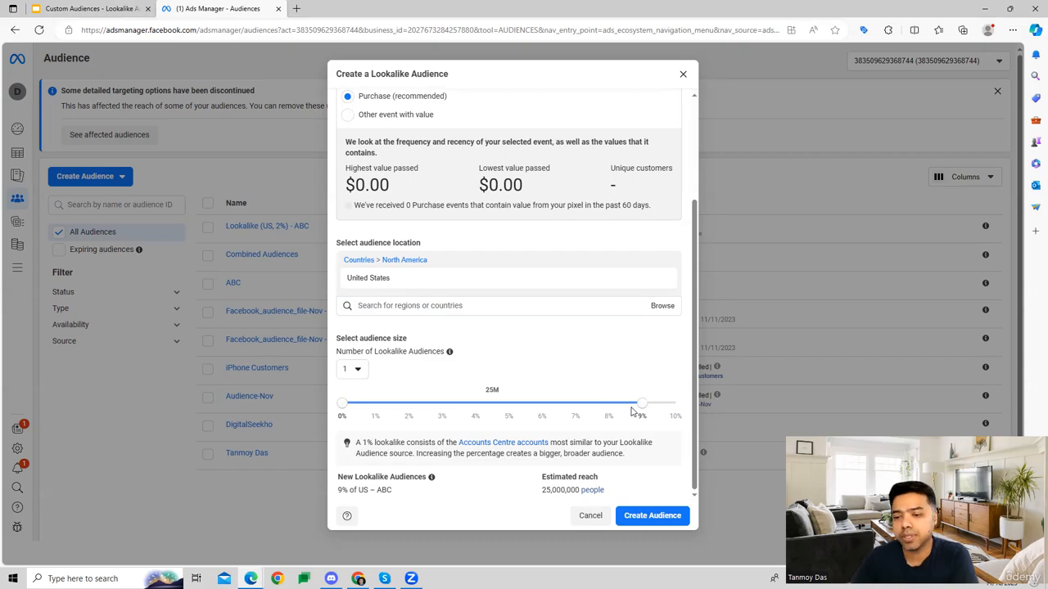
pyautogui.moveTo(643, 406); pyautogui.dragTo(389, 408)
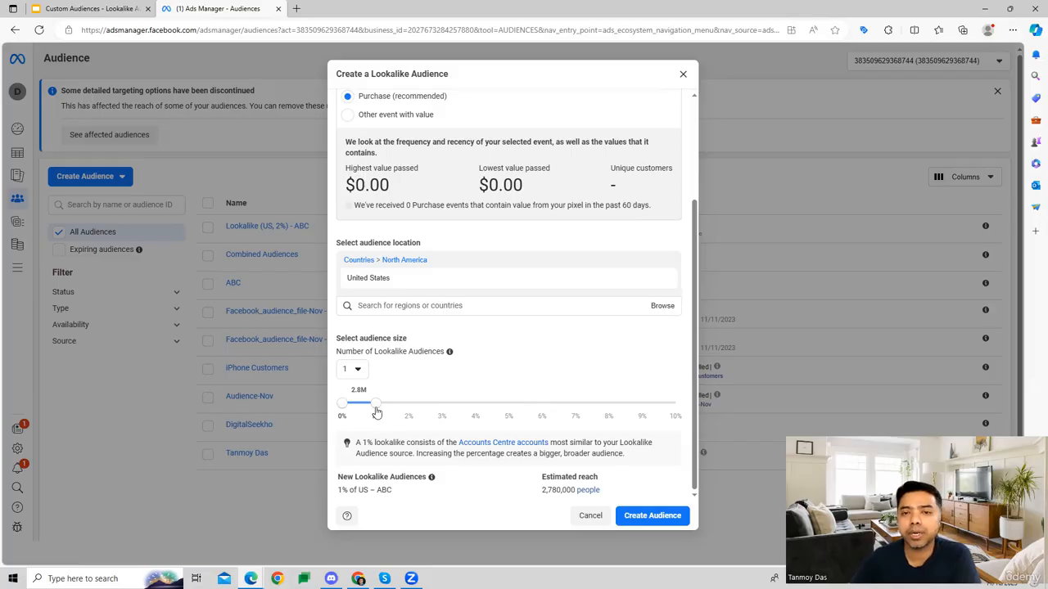
# Try to create the 1% United States lookalike audience from ABC, and close the creation dialog.
pyautogui.moveTo(541, 491); pyautogui.dragTo(576, 491)
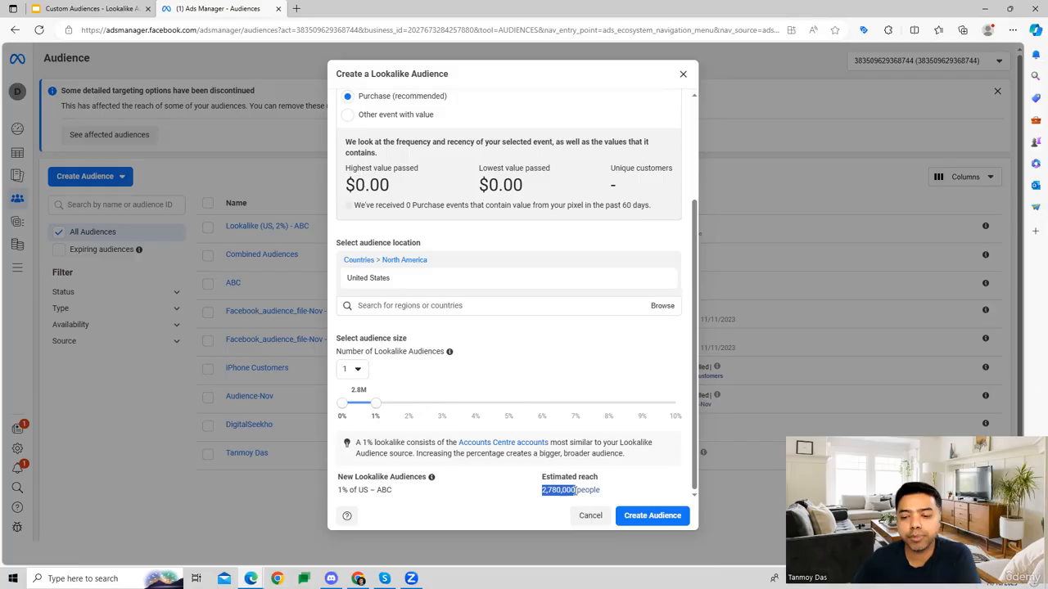
pyautogui.click(514, 493)
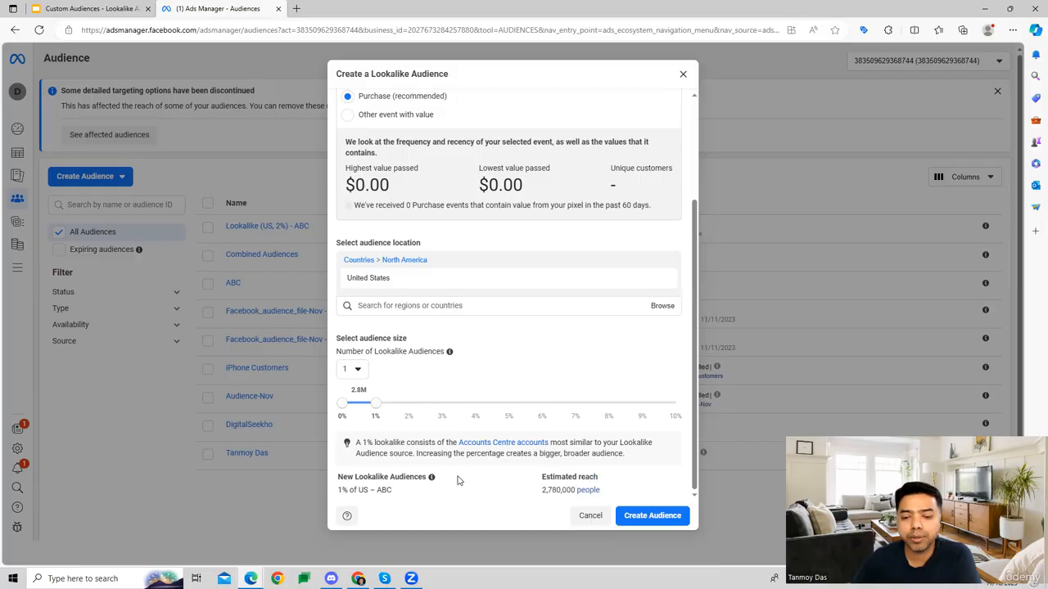
pyautogui.click(652, 516)
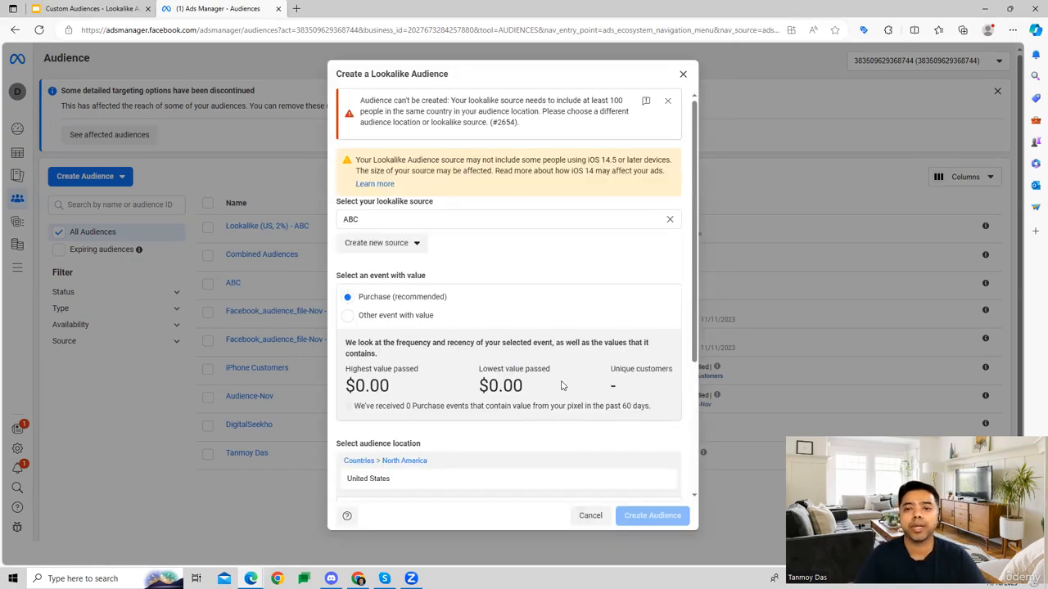
pyautogui.click(683, 75)
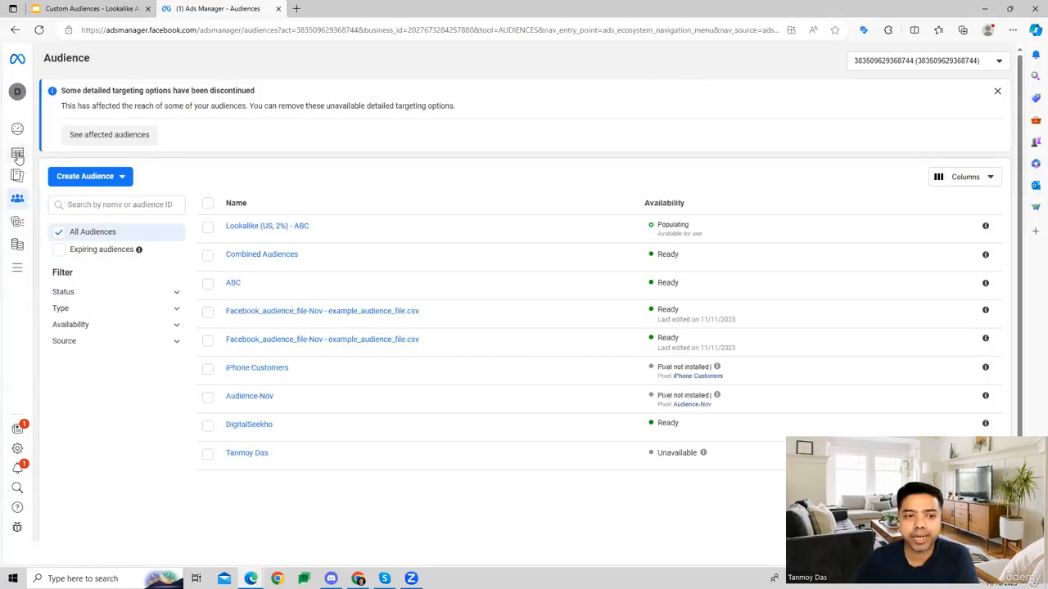
# Open the New Awareness campaign for editing from the campaign list and go to its New Awareness ad set.
pyautogui.moveTo(18, 154)
pyautogui.click(69, 154)
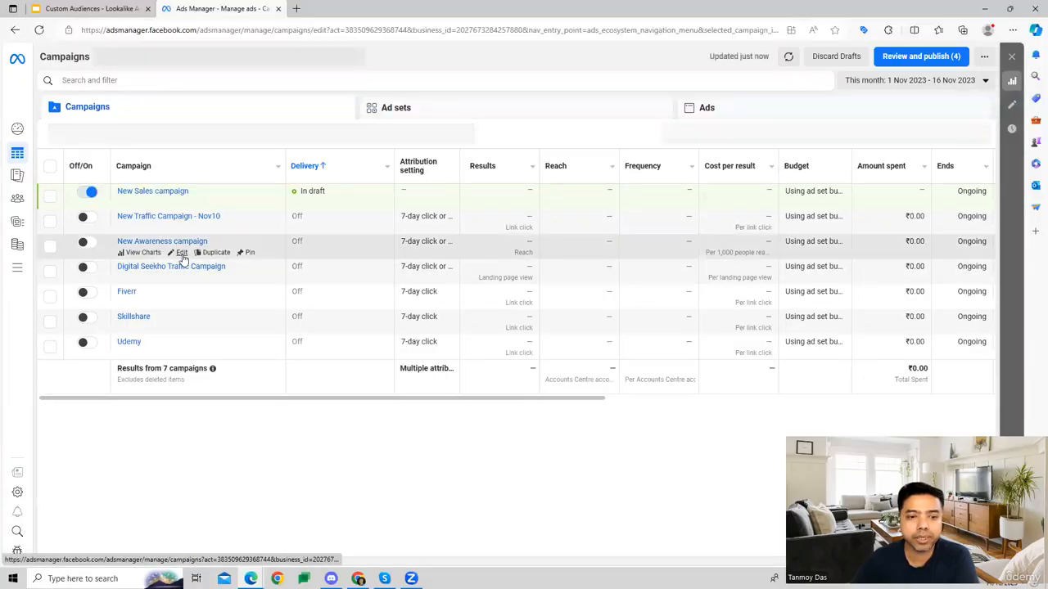
pyautogui.click(180, 253)
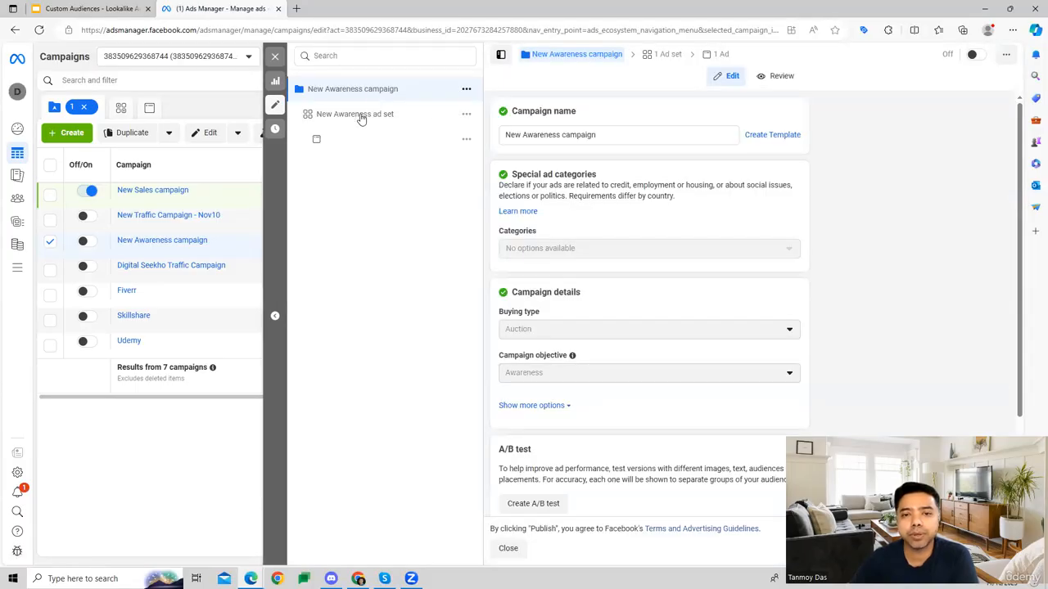
pyautogui.click(361, 117)
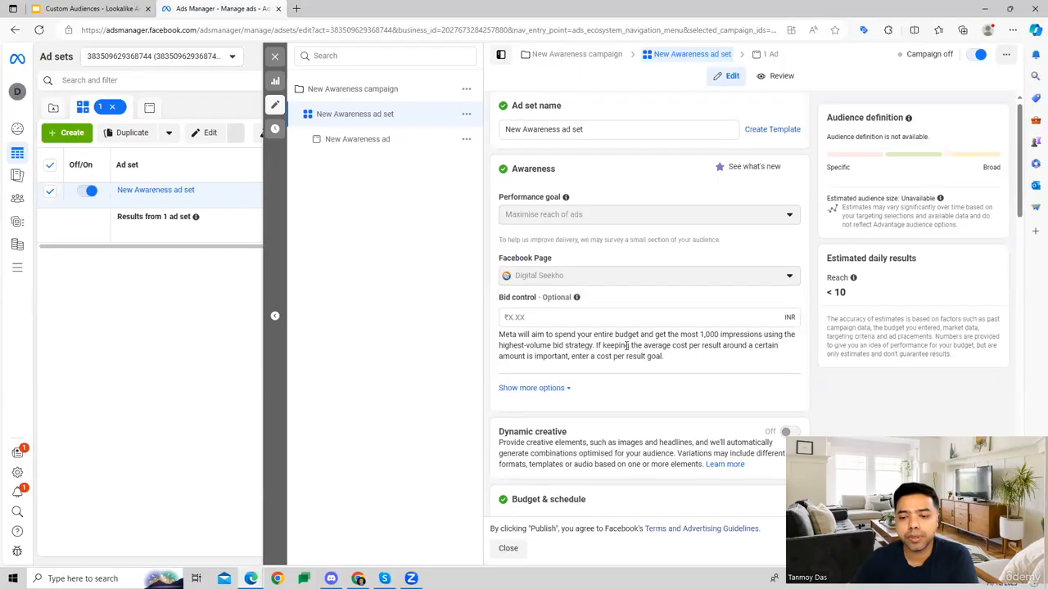
# Examine the ad set's audience settings, including the detailed targeting categories and the saved audiences.
pyautogui.scroll(-15, 627, 346)
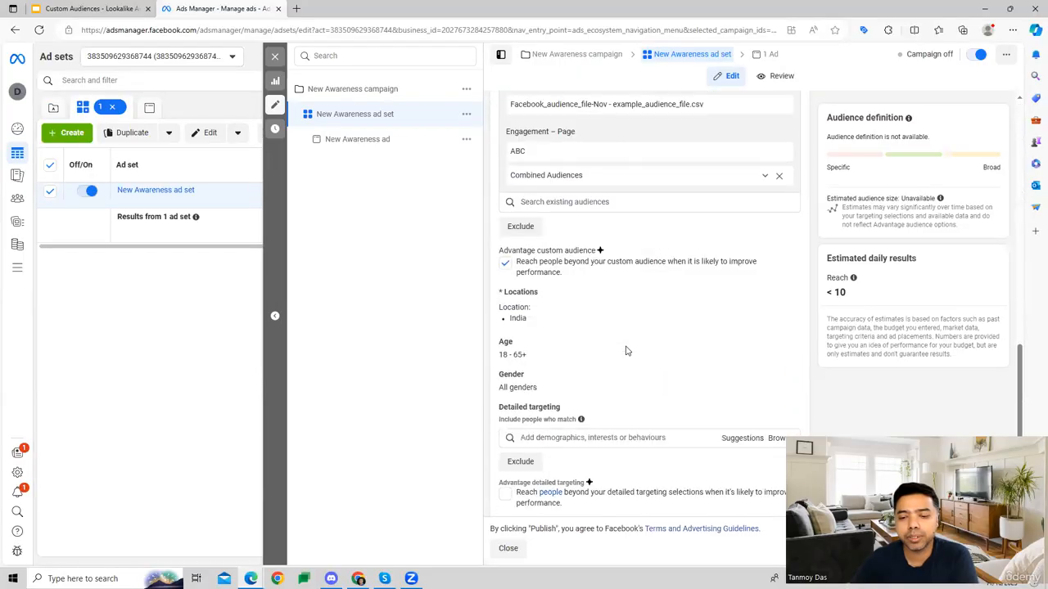
pyautogui.scroll(-3, 627, 351)
pyautogui.click(614, 244)
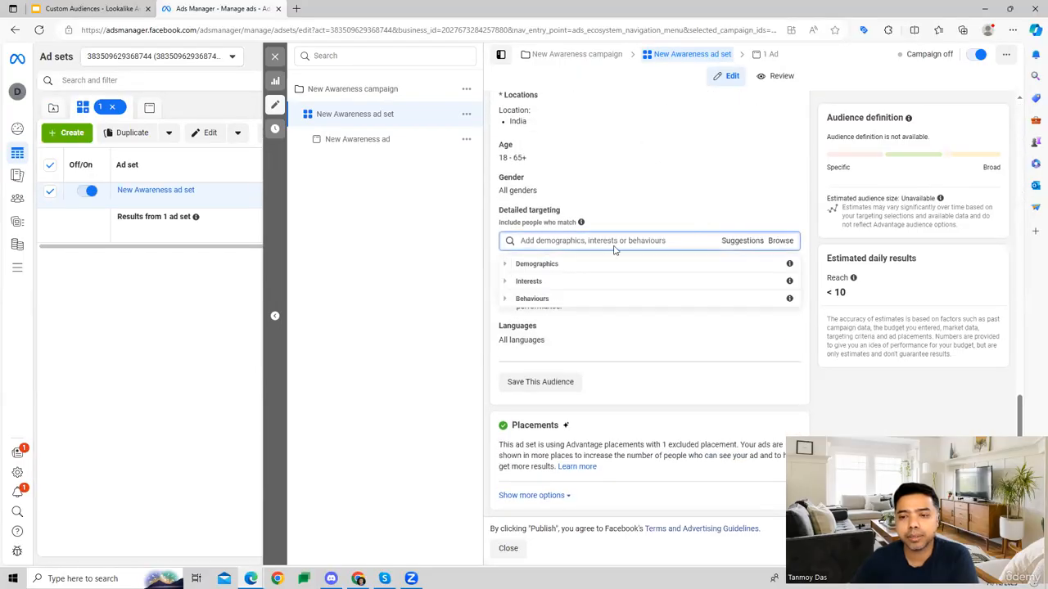
pyautogui.click(621, 240)
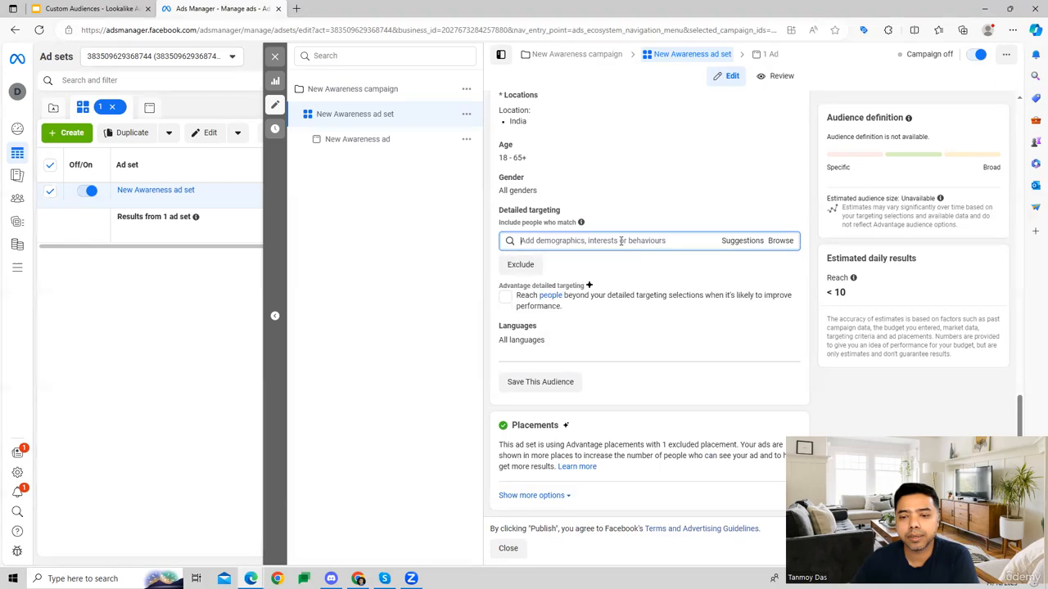
pyautogui.scroll(4, 626, 214)
pyautogui.scroll(1, 624, 234)
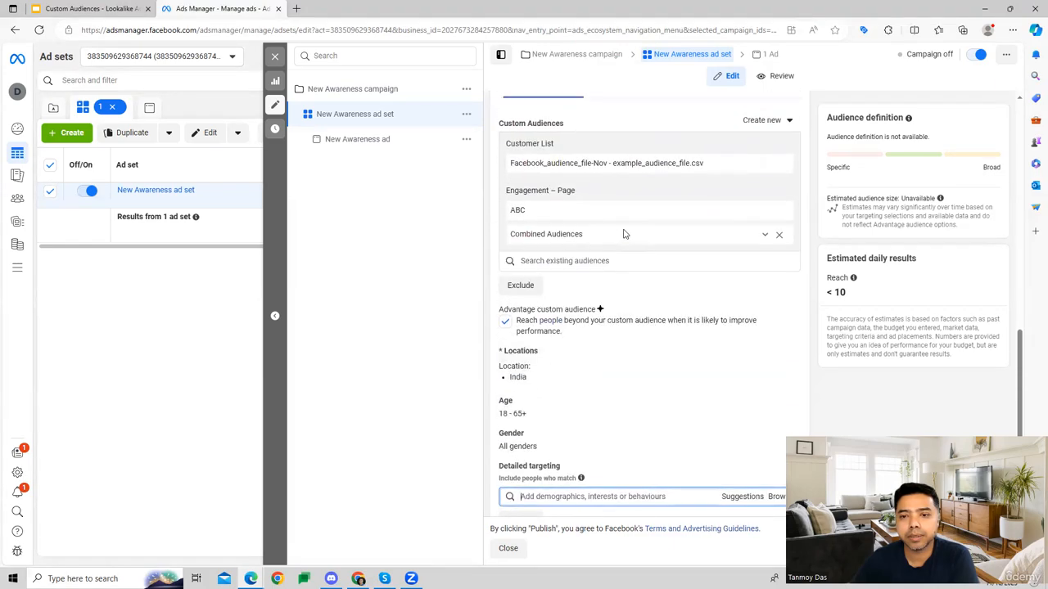
pyautogui.scroll(2, 624, 234)
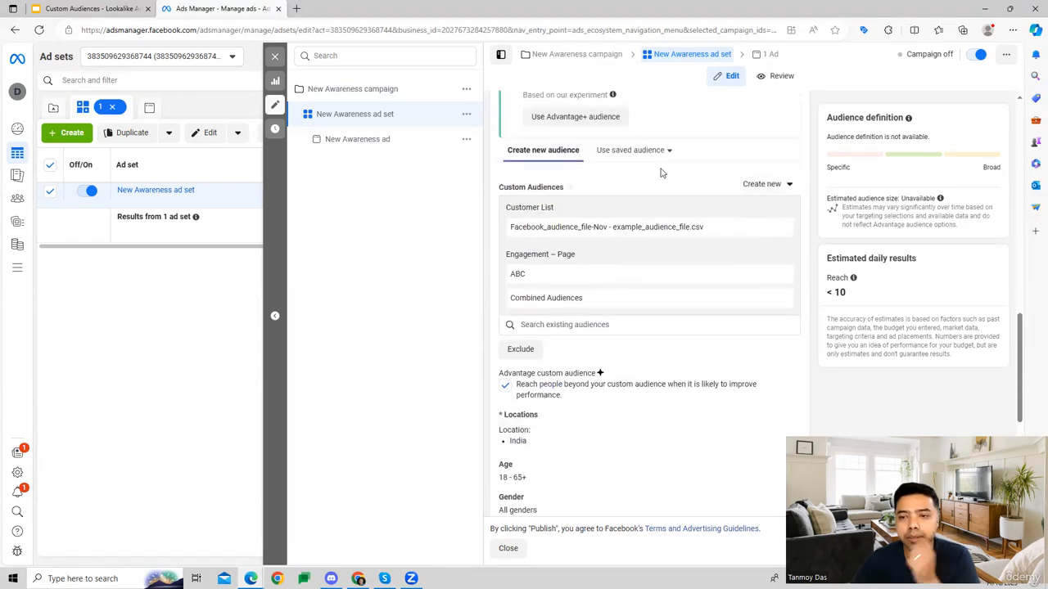
pyautogui.click(630, 152)
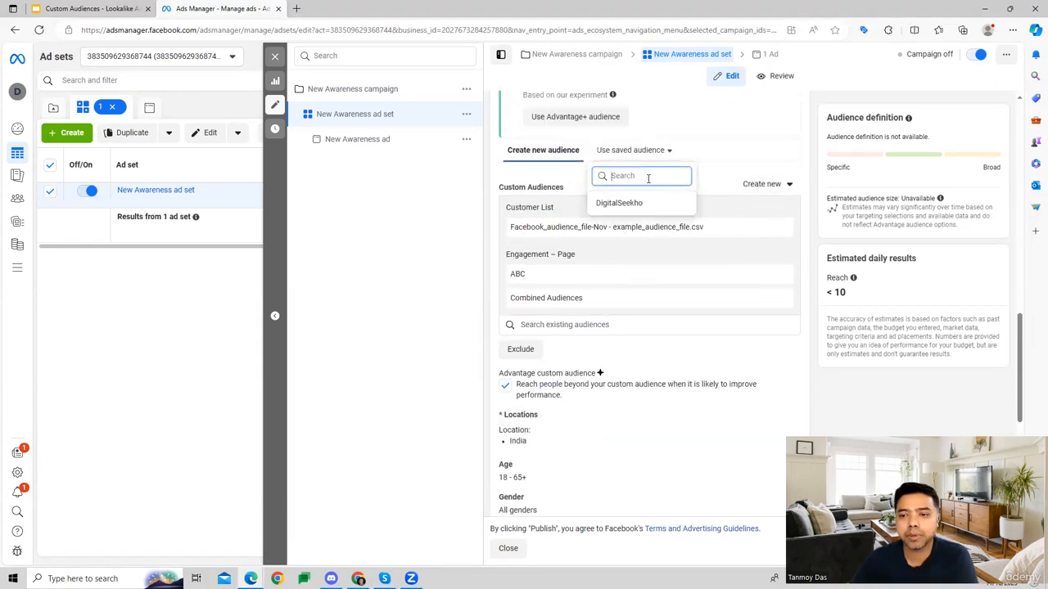
pyautogui.click(561, 161)
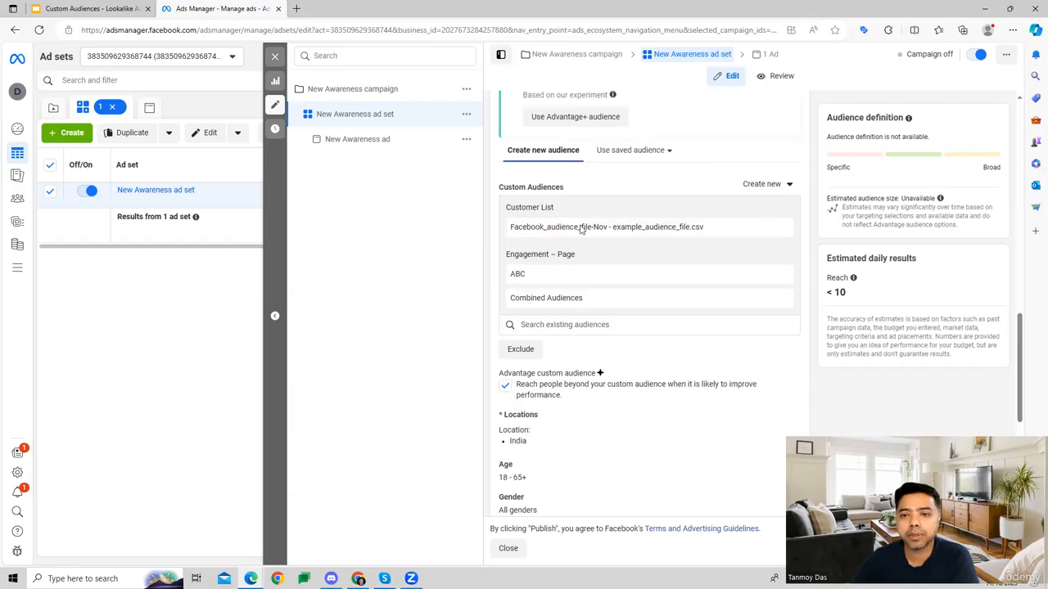
# Add the existing lookalike audience Lookalike (US, 2%) - ABC to the ad set's custom audiences.
pyautogui.click(580, 326)
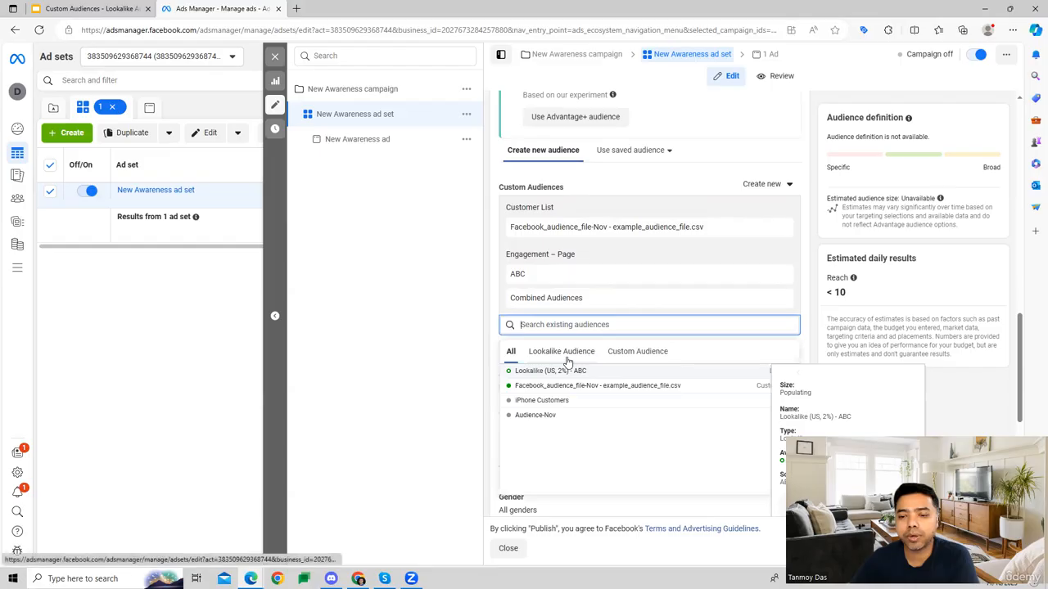
pyautogui.click(565, 354)
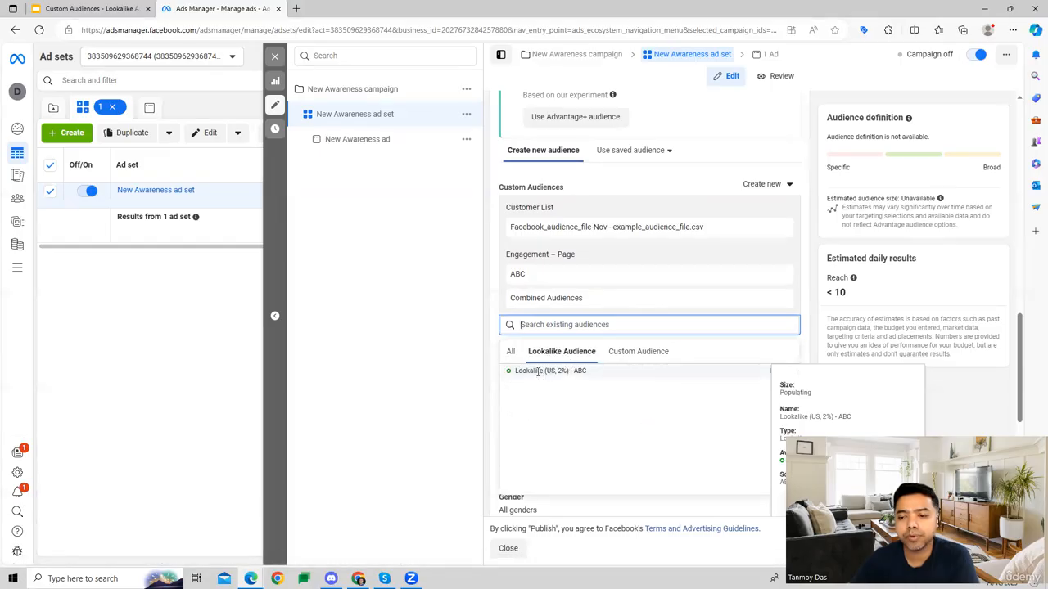
pyautogui.click(538, 372)
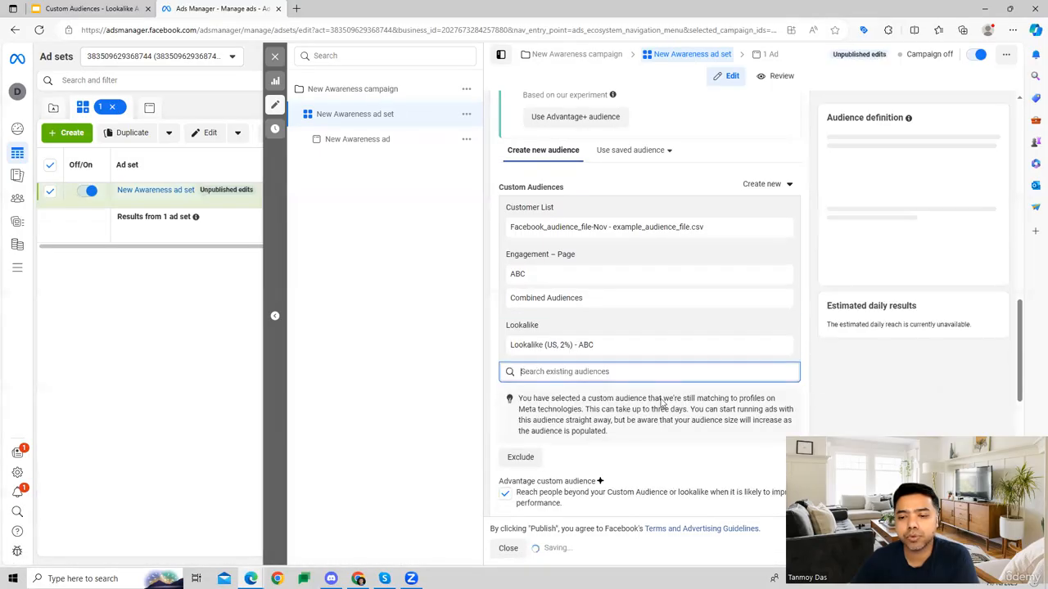
pyautogui.click(804, 353)
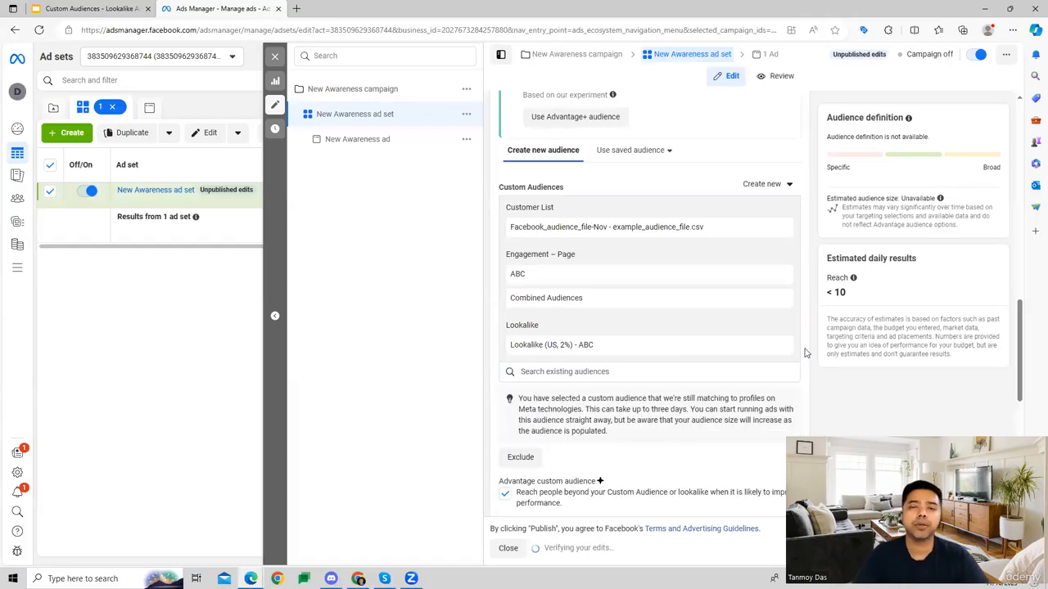